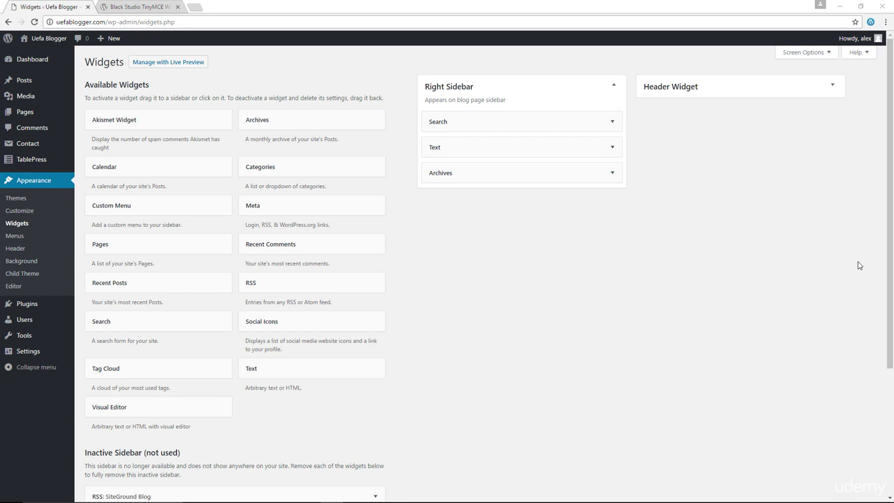
# Add a Text widget to the Right Sidebar with the content 'I like chips'
pyautogui.moveTo(295, 370); pyautogui.dragTo(478, 173)
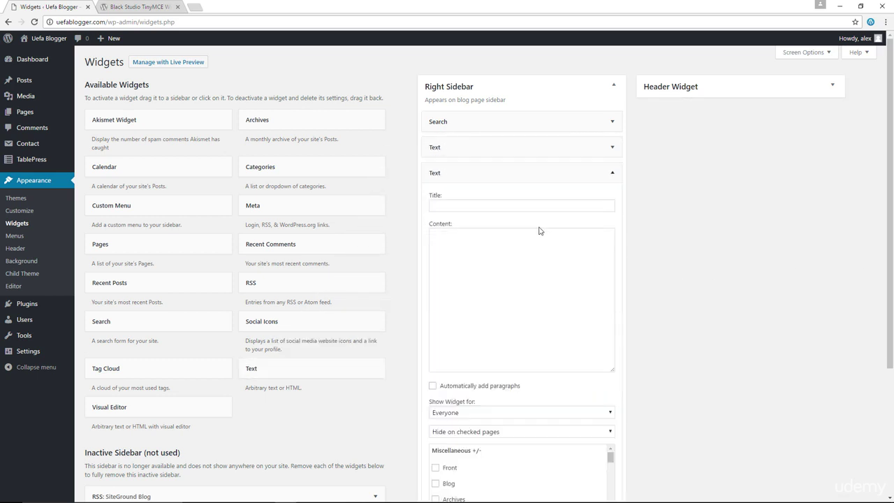
pyautogui.click(473, 254)
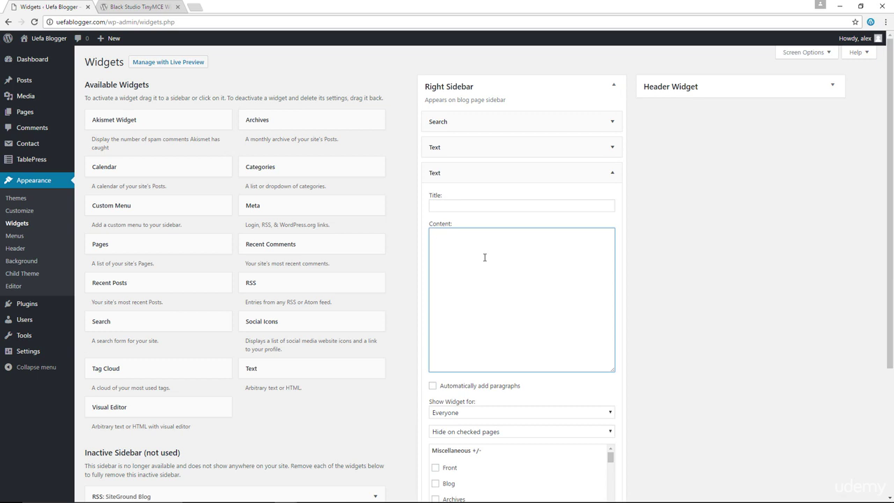
pyautogui.write('I like chips')
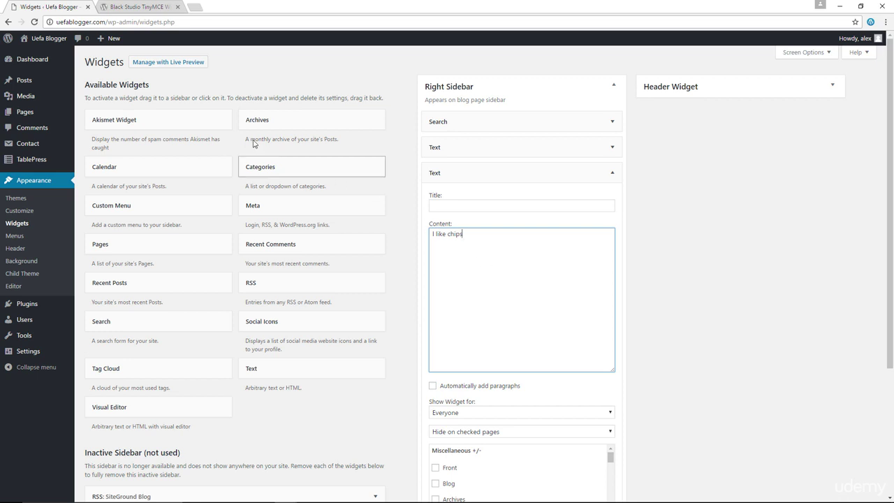
pyautogui.click(141, 9)
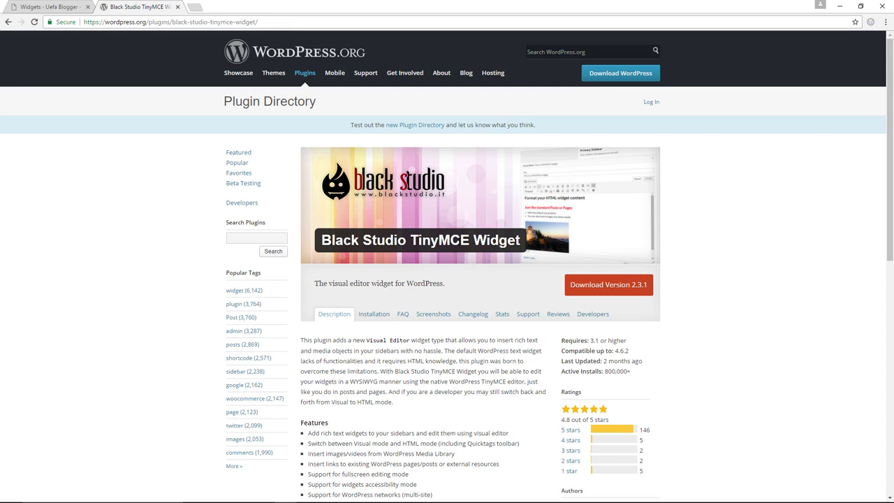
pyautogui.scroll(-2, 698, 442)
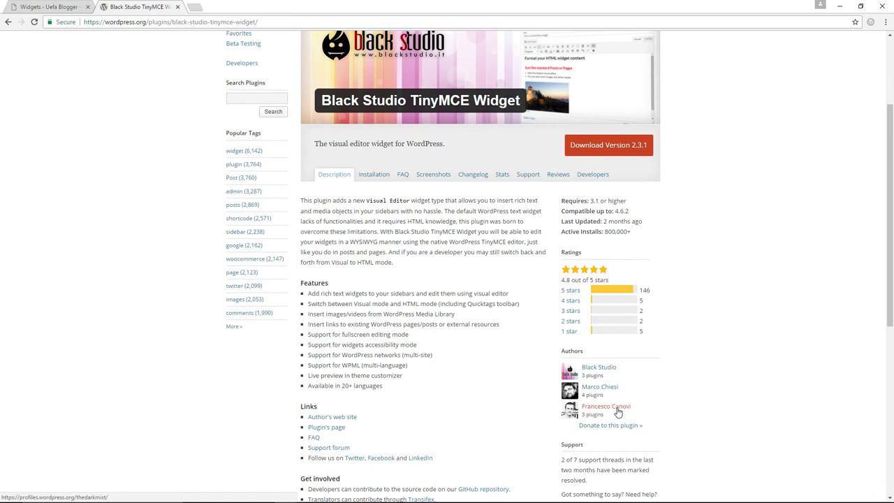
pyautogui.scroll(1, 618, 413)
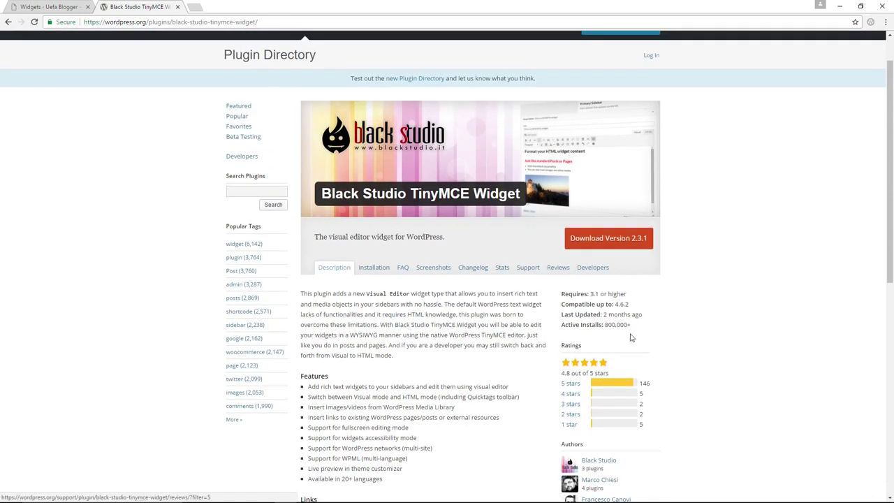
pyautogui.moveTo(634, 330); pyautogui.dragTo(605, 325)
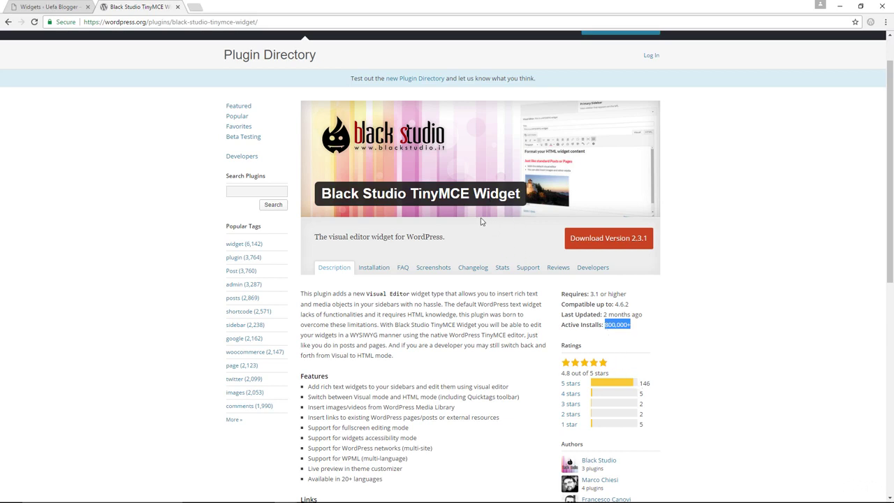
pyautogui.scroll(1, 577, 269)
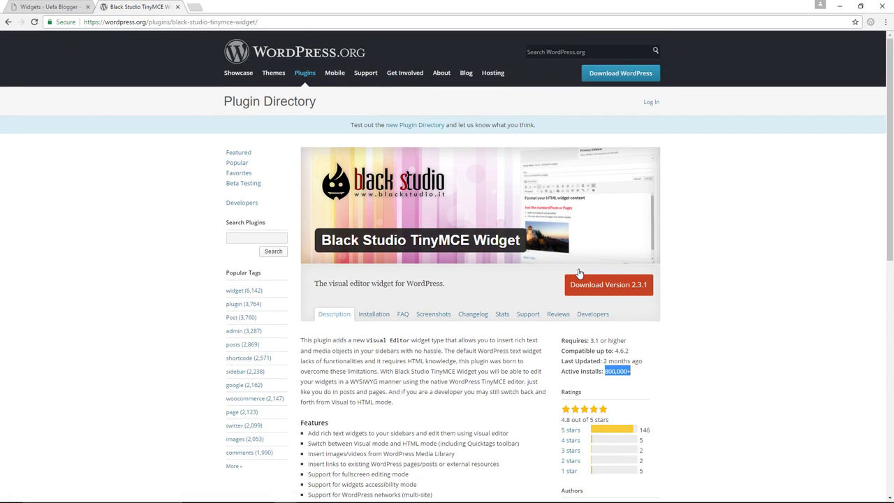
# Delete the 'I like chips' Text widget and put a Visual Editor widget in the Right Sidebar
pyautogui.click(59, 9)
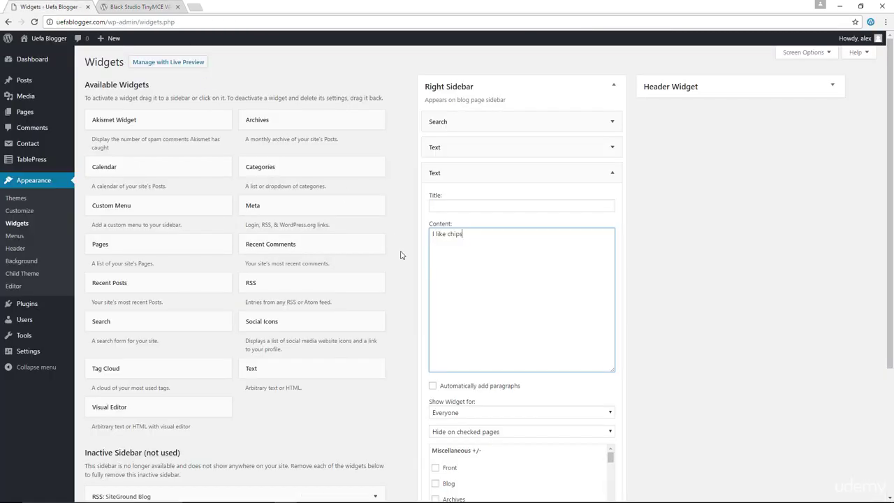
pyautogui.scroll(-1, 363, 335)
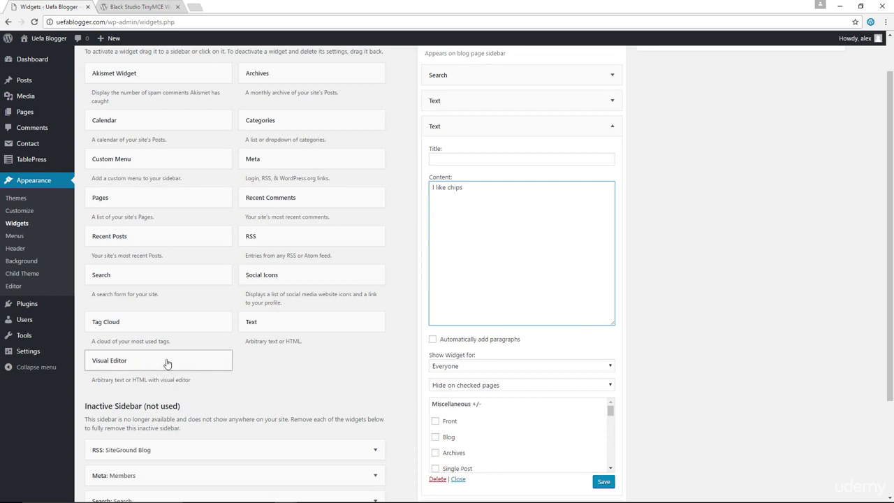
pyautogui.scroll(-1, 587, 318)
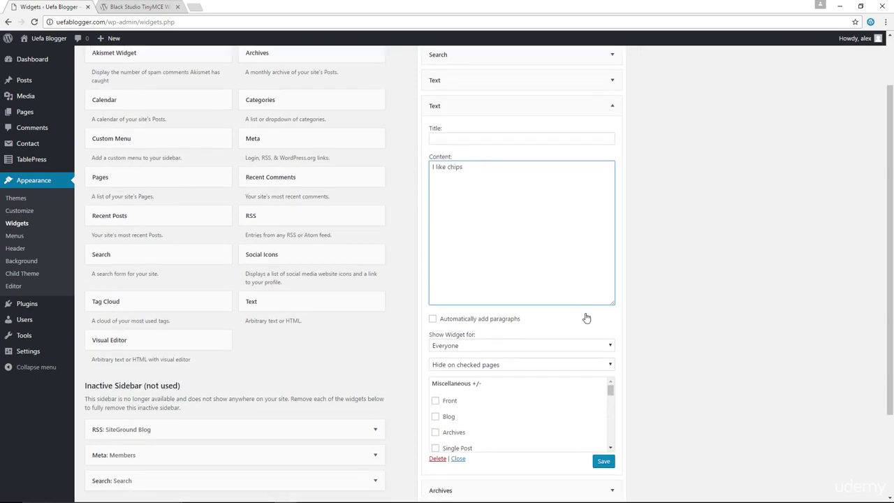
pyautogui.scroll(-1, 586, 318)
pyautogui.click(436, 385)
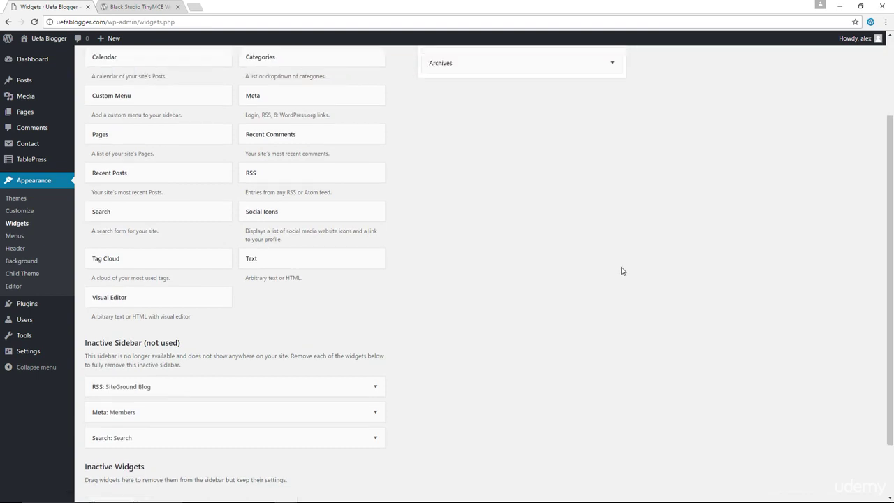
pyautogui.scroll(2, 623, 271)
pyautogui.moveTo(120, 417); pyautogui.dragTo(453, 175)
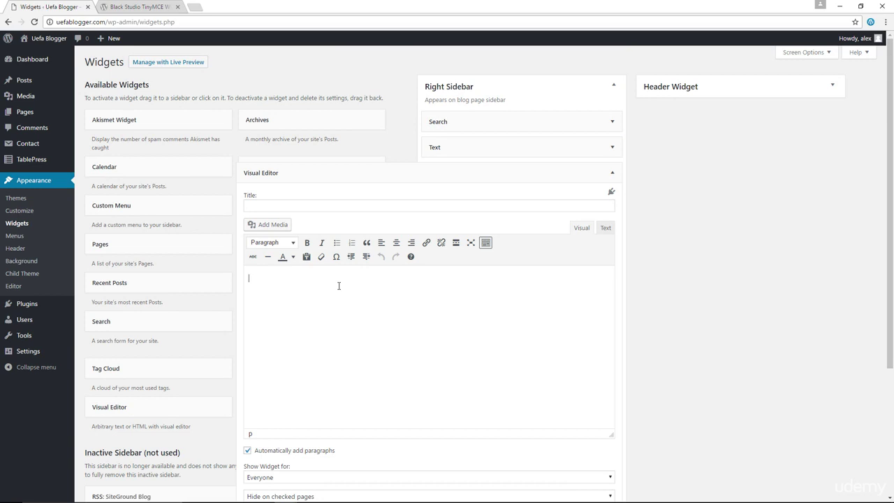
# Write 'I need a hair cut' as a Heading 4 in the widget, with an empty line above it
pyautogui.click(345, 317)
pyautogui.write('I need a ')
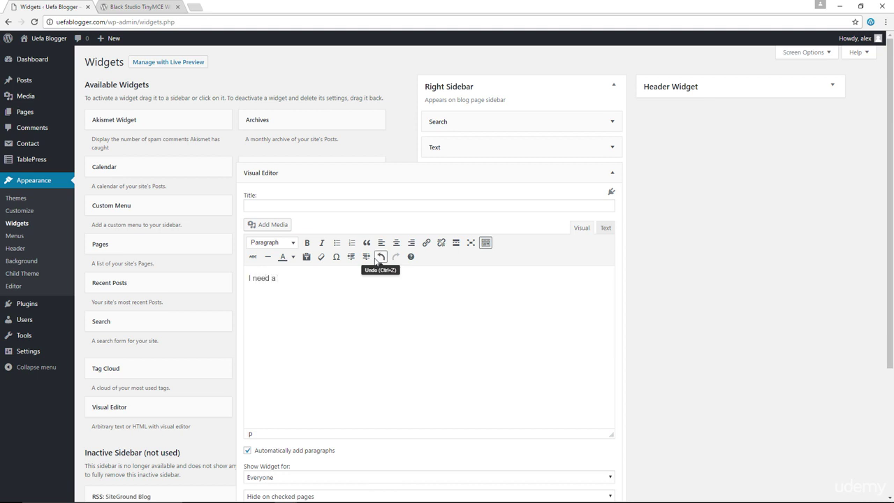
pyautogui.write('hair cut')
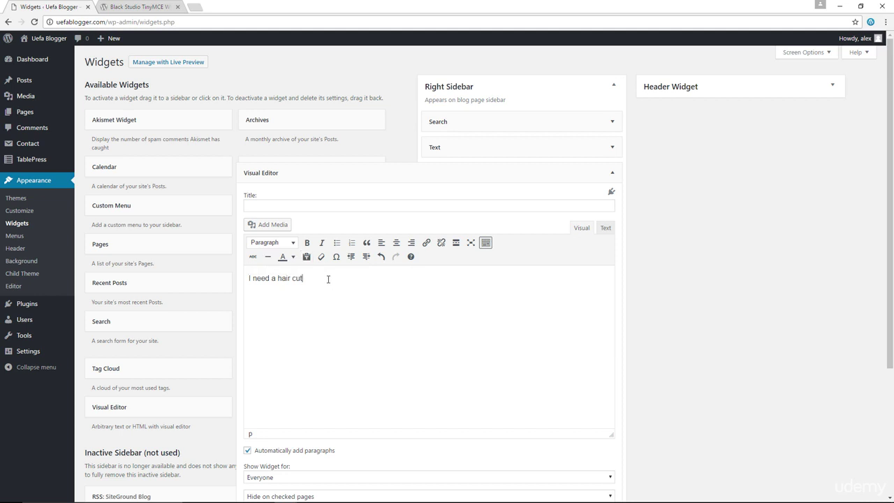
pyautogui.moveTo(327, 278); pyautogui.dragTo(244, 278)
pyautogui.click(281, 243)
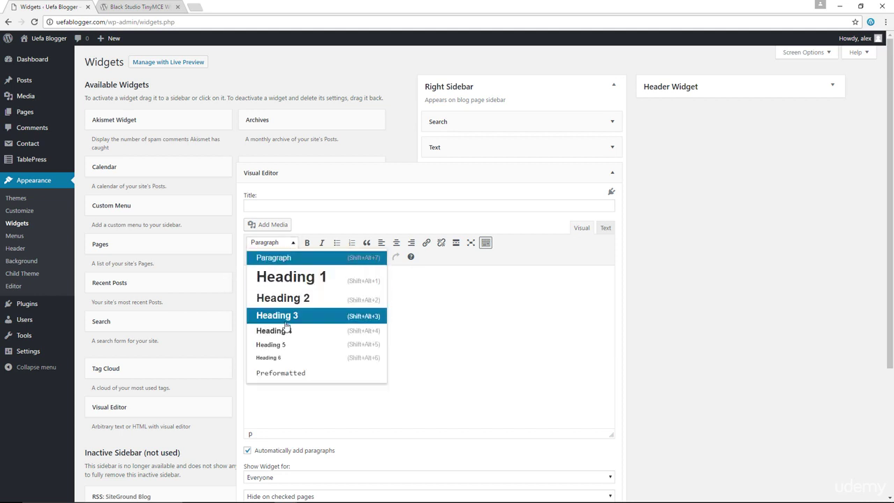
pyautogui.click(279, 329)
pyautogui.click(303, 326)
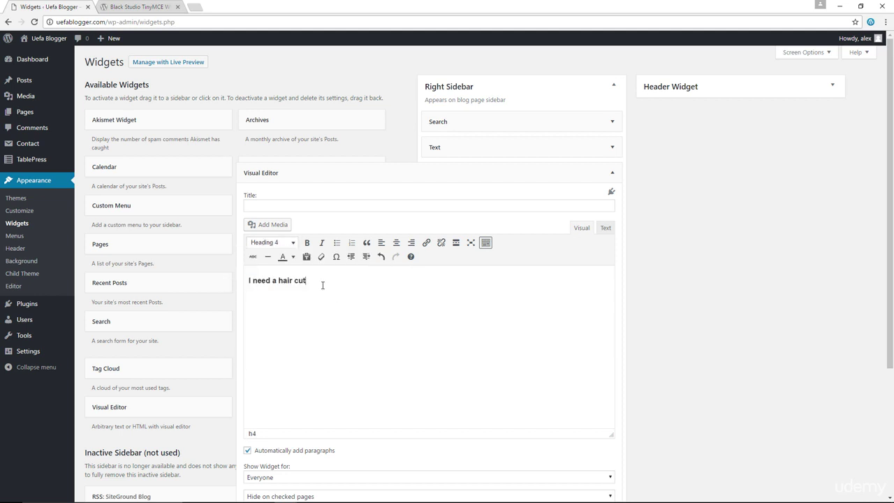
pyautogui.click(248, 280)
pyautogui.press('Return')
# Insert the captioned Pogba player photo from the media library into the Visual Editor widget
pyautogui.click(260, 224)
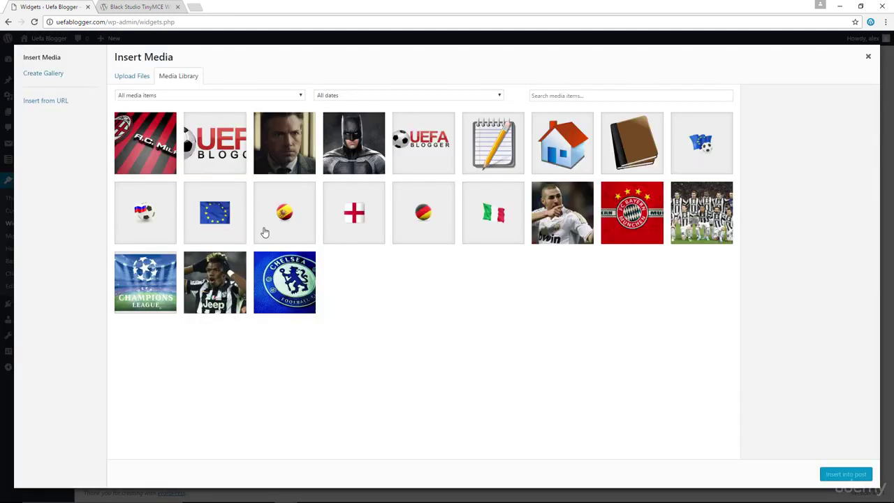
pyautogui.click(213, 289)
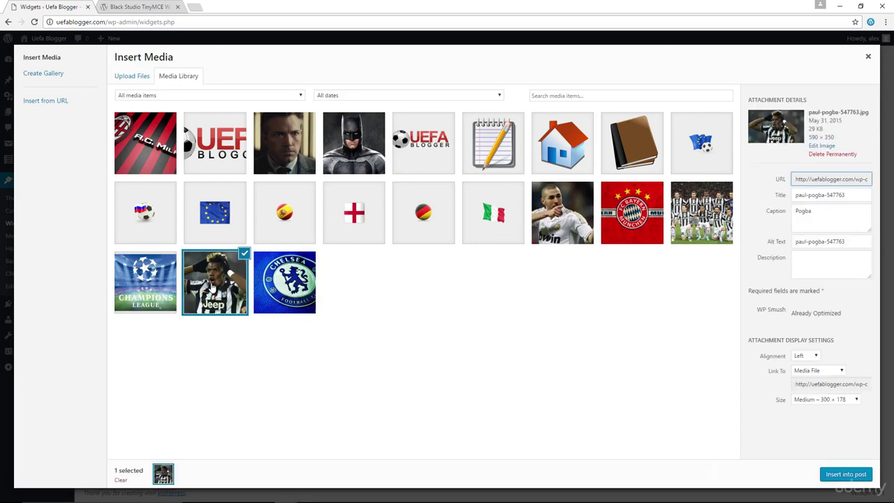
pyautogui.click(838, 474)
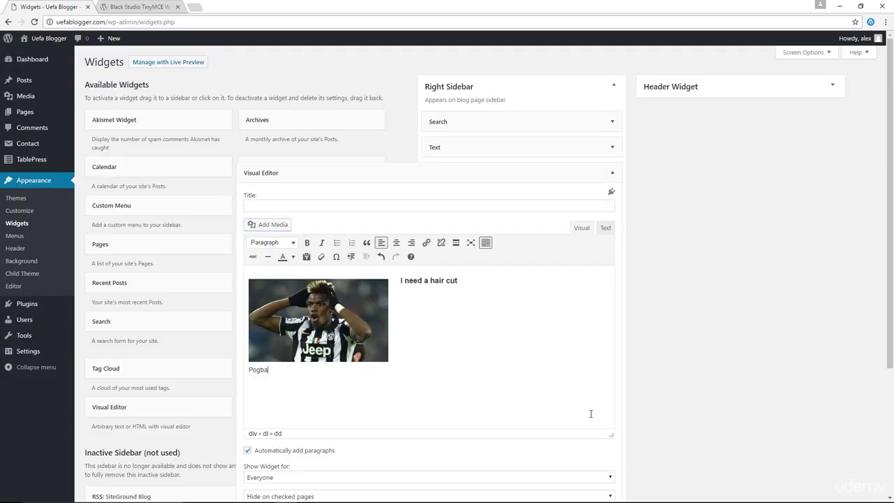
pyautogui.click(327, 313)
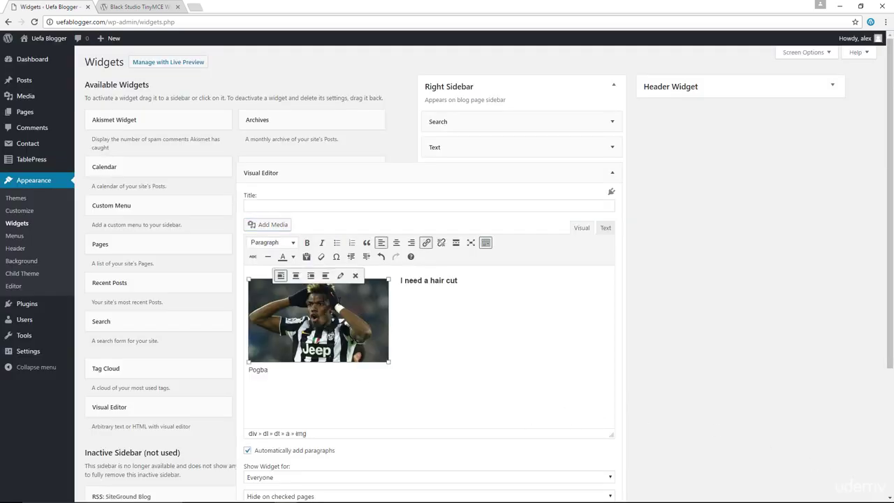
pyautogui.click(421, 314)
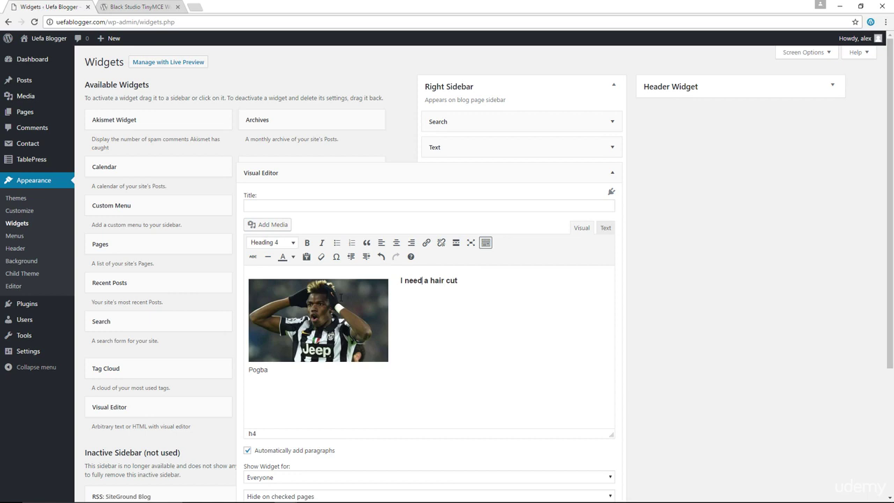
pyautogui.scroll(-5, 455, 343)
pyautogui.scroll(4, 440, 335)
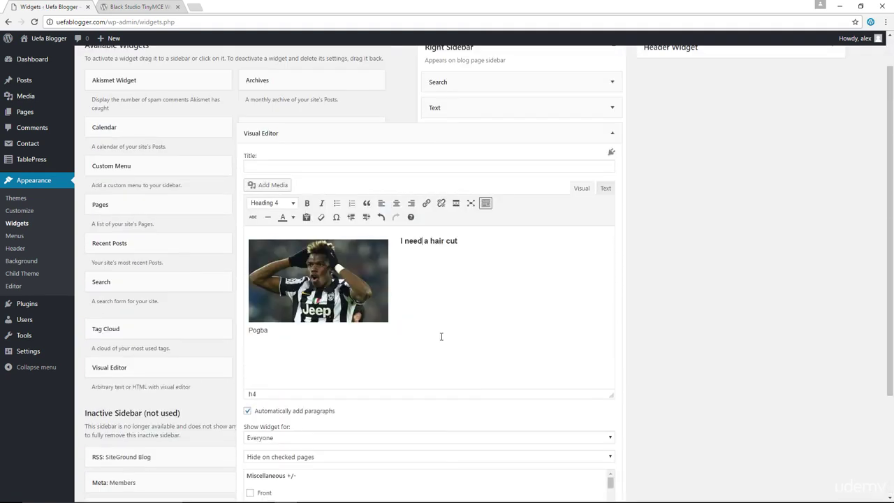
pyautogui.scroll(-3, 441, 335)
# Save the Visual Editor widget
pyautogui.click(603, 413)
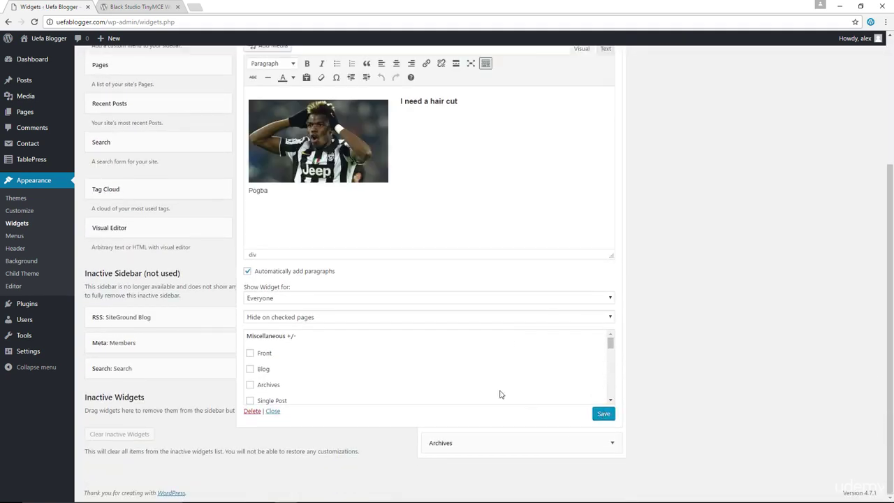
pyautogui.scroll(3, 269, 199)
pyautogui.scroll(3, 269, 199)
# Open the live site in a new tab to check the photo and heading, then return to Widgets
pyautogui.rightClick(53, 39)
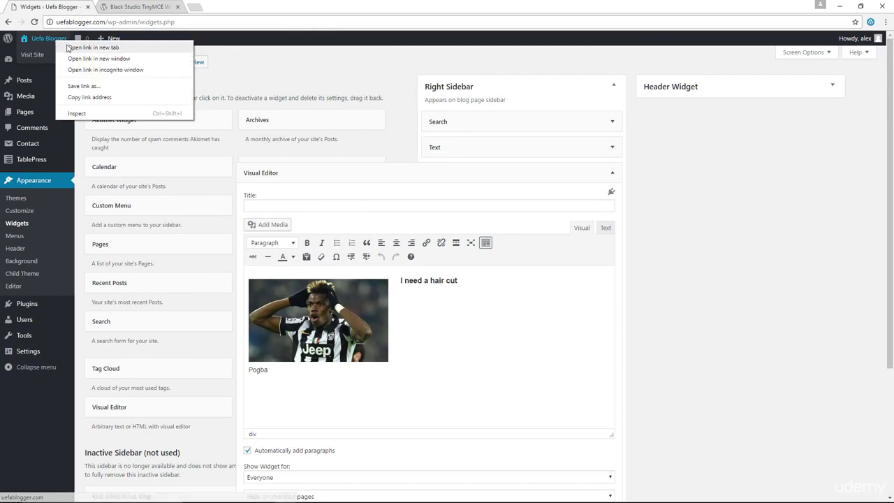
pyautogui.click(76, 45)
pyautogui.click(129, 7)
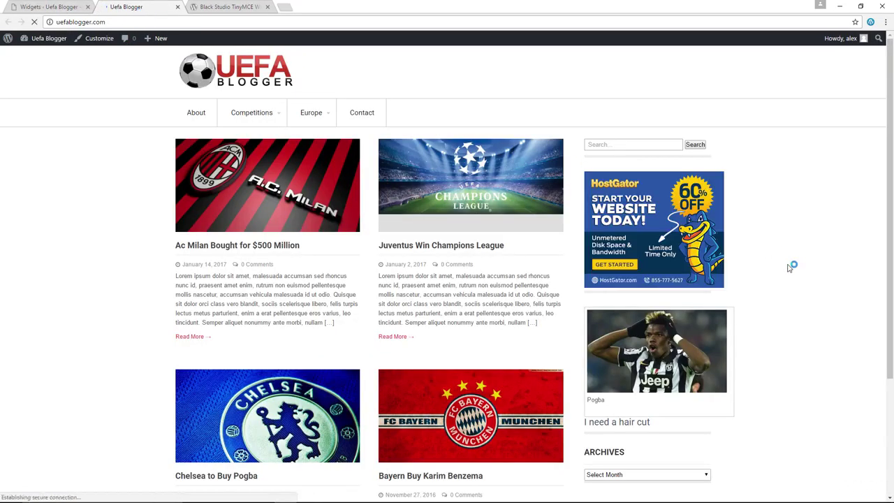
pyautogui.scroll(-3, 723, 321)
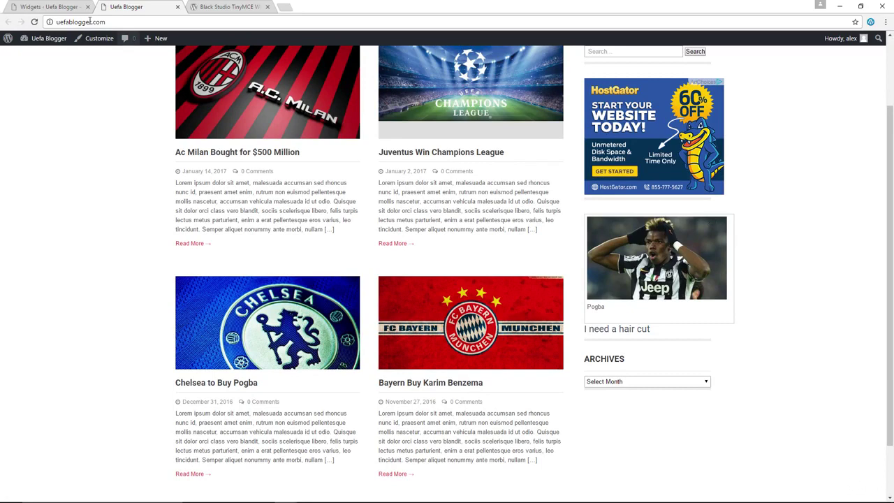
pyautogui.click(59, 7)
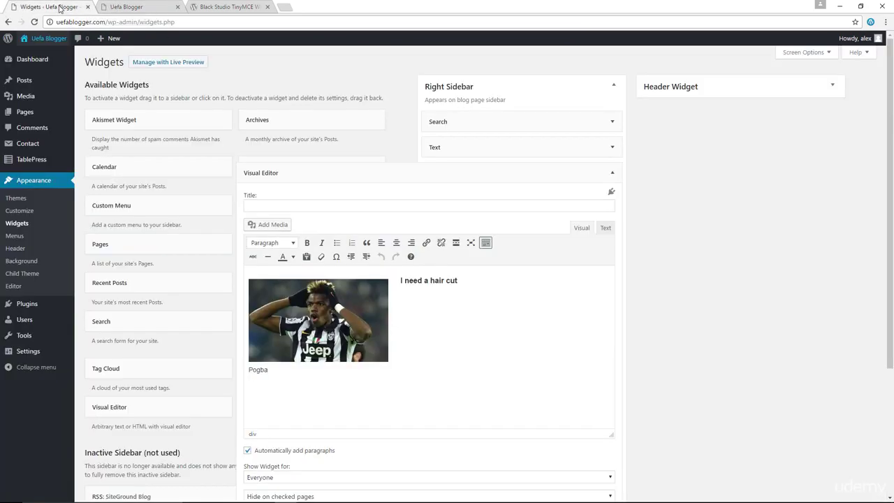
pyautogui.click(610, 174)
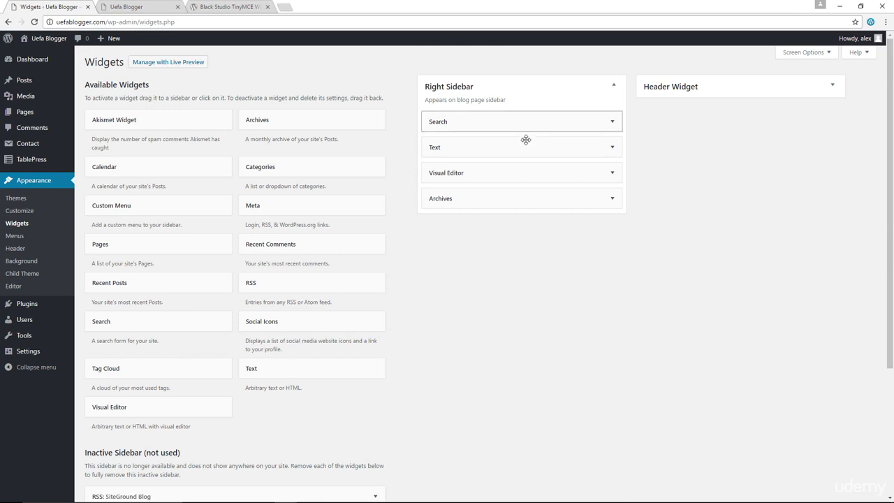
pyautogui.click(612, 174)
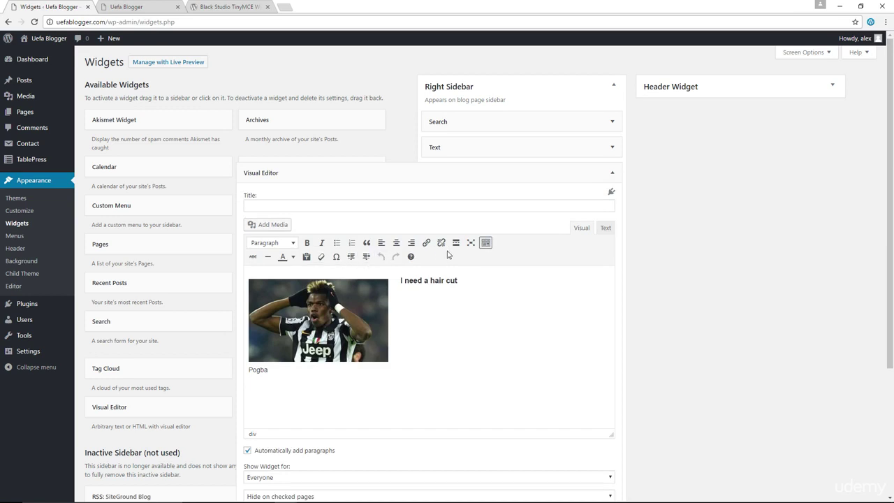